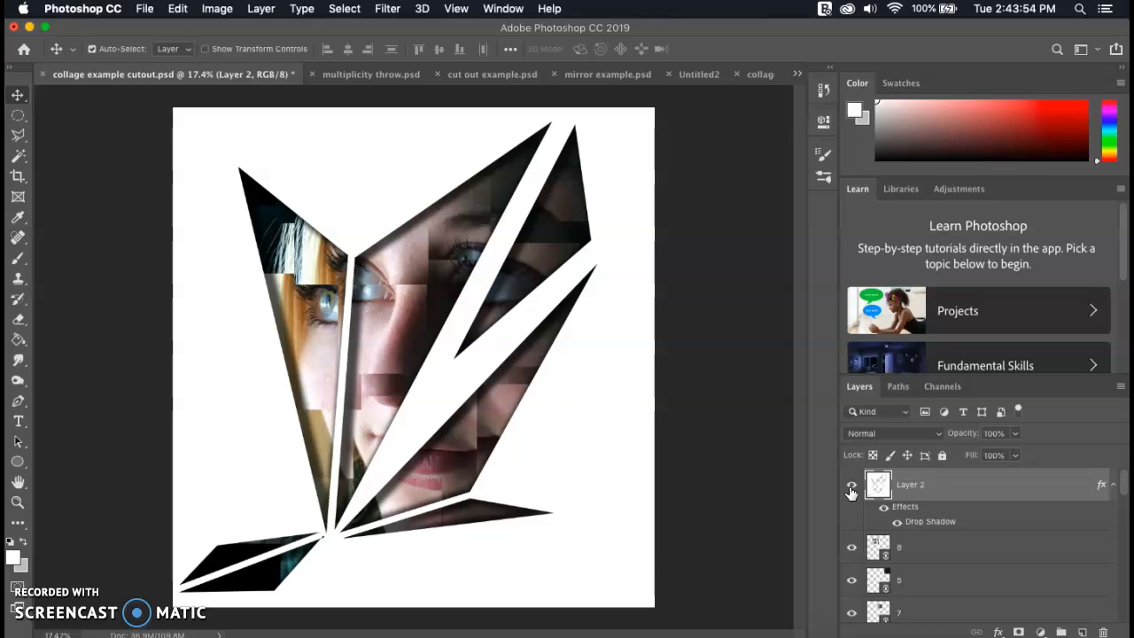
Switch to the collage example.psd document and add a new empty layer above layer 8 at the top of the stack
left_click(758, 76)
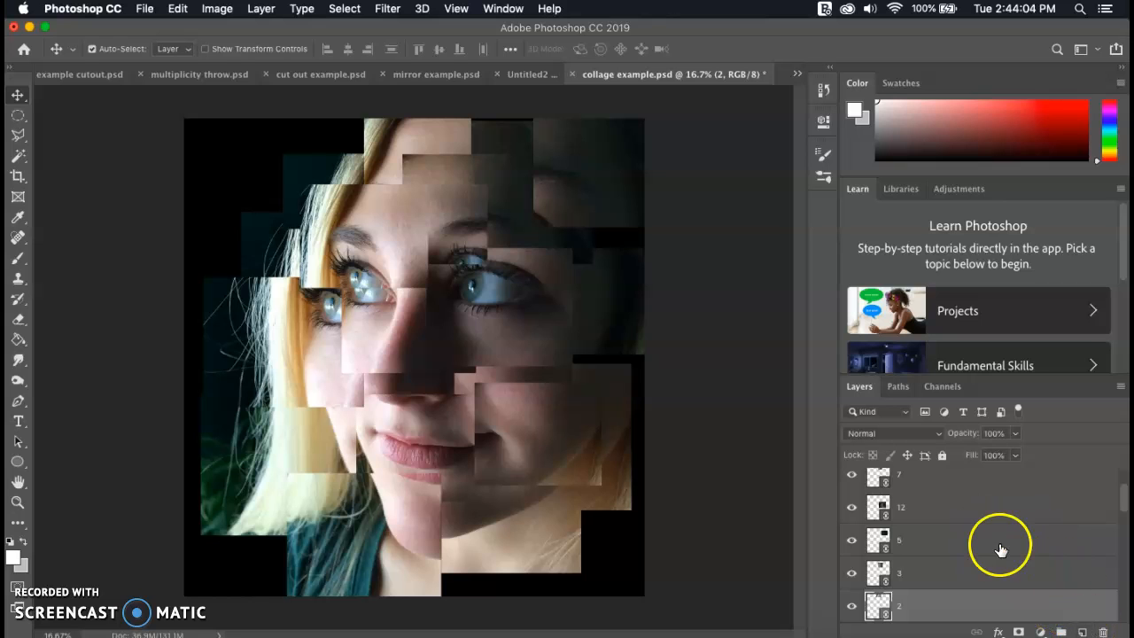
scroll(975, 523, "up", 5)
left_click(957, 488)
left_click(1082, 632)
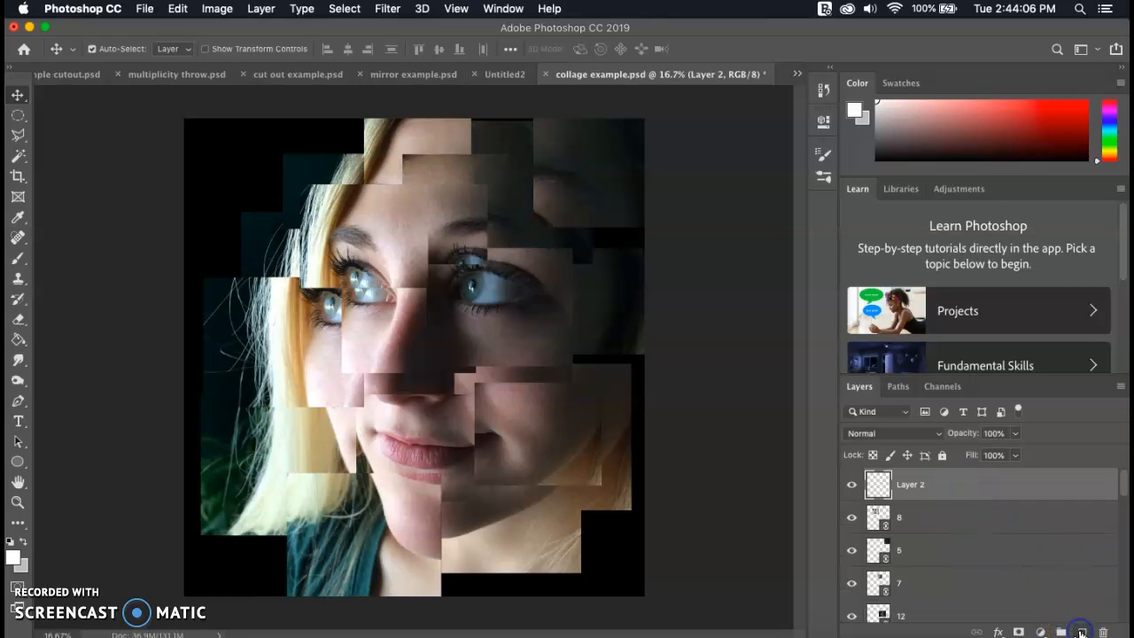
Fill the new Layer 2 entirely with white using the Paint Bucket tool
left_click(19, 340)
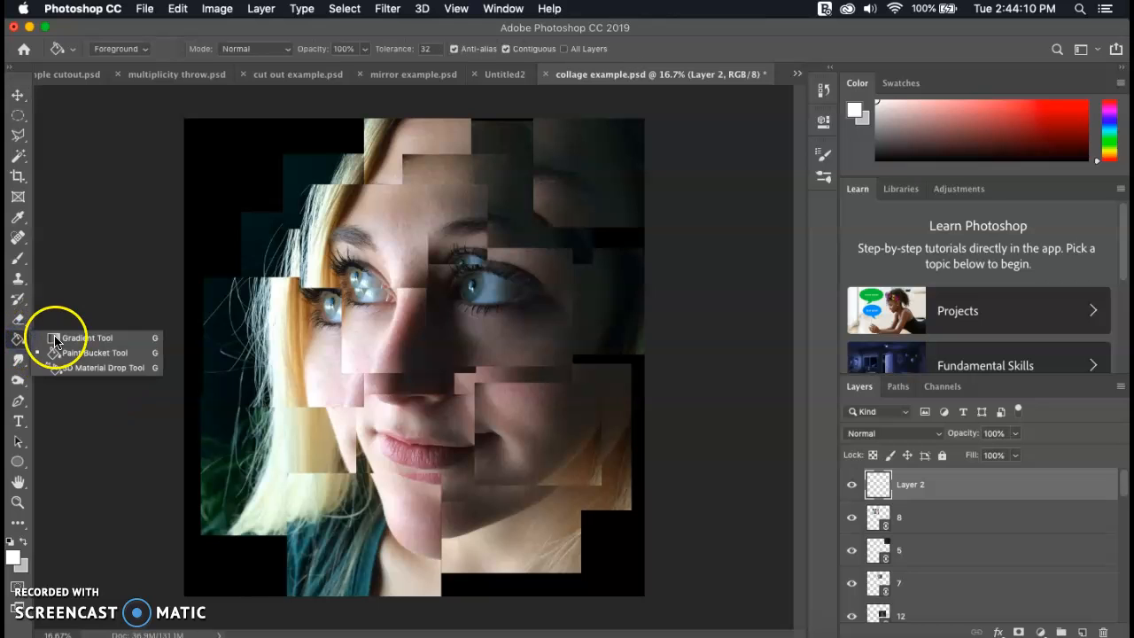
left_click(80, 337)
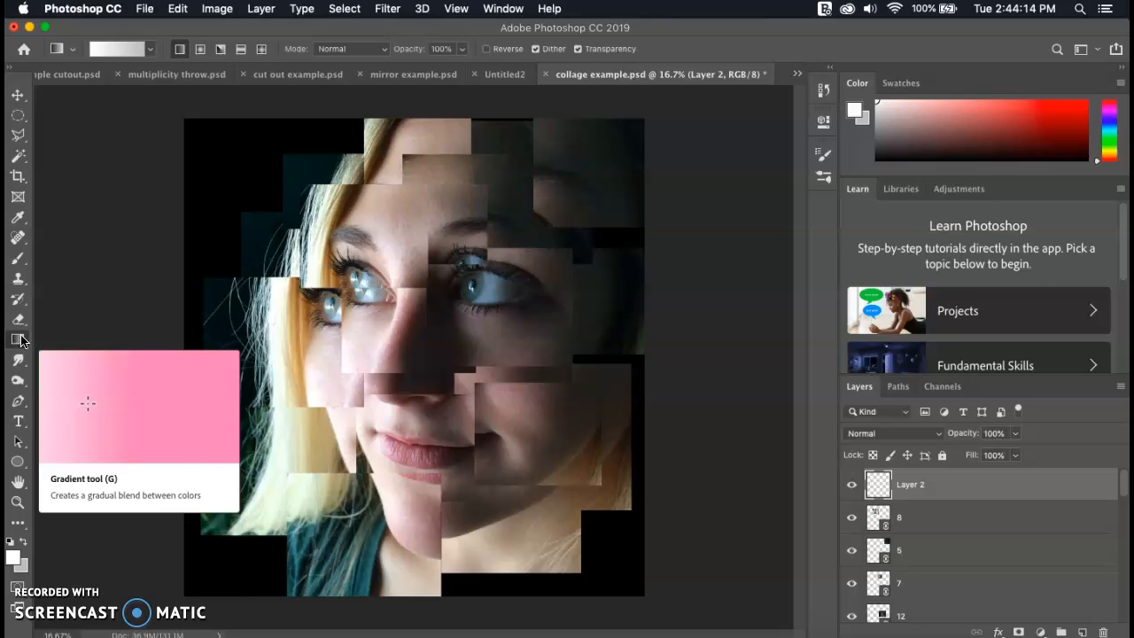
right_click(19, 339)
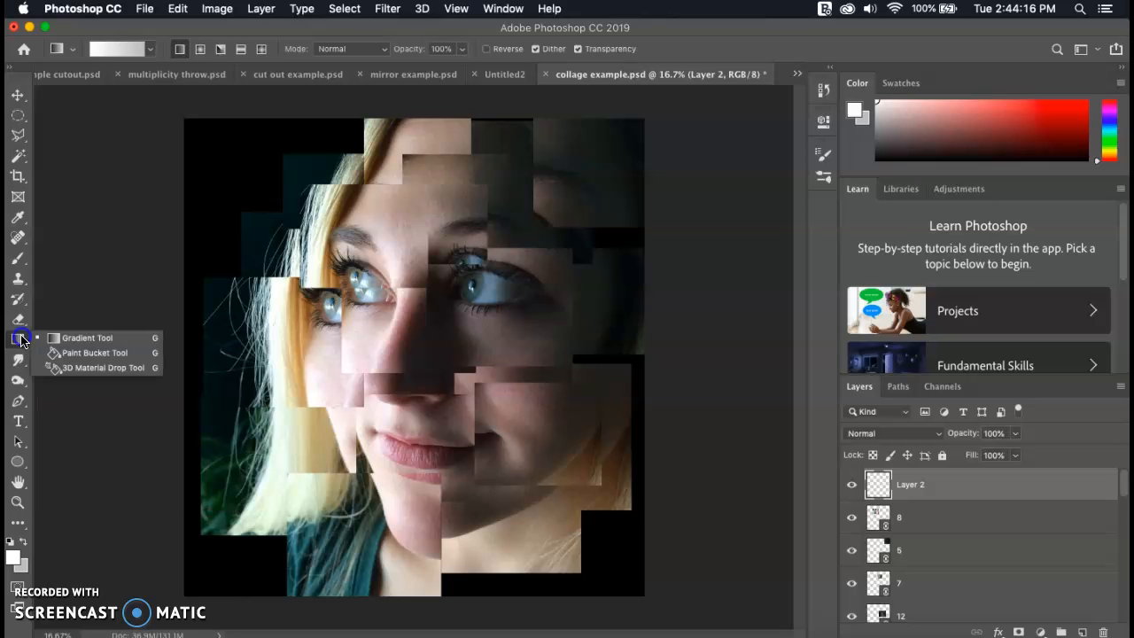
left_click(77, 353)
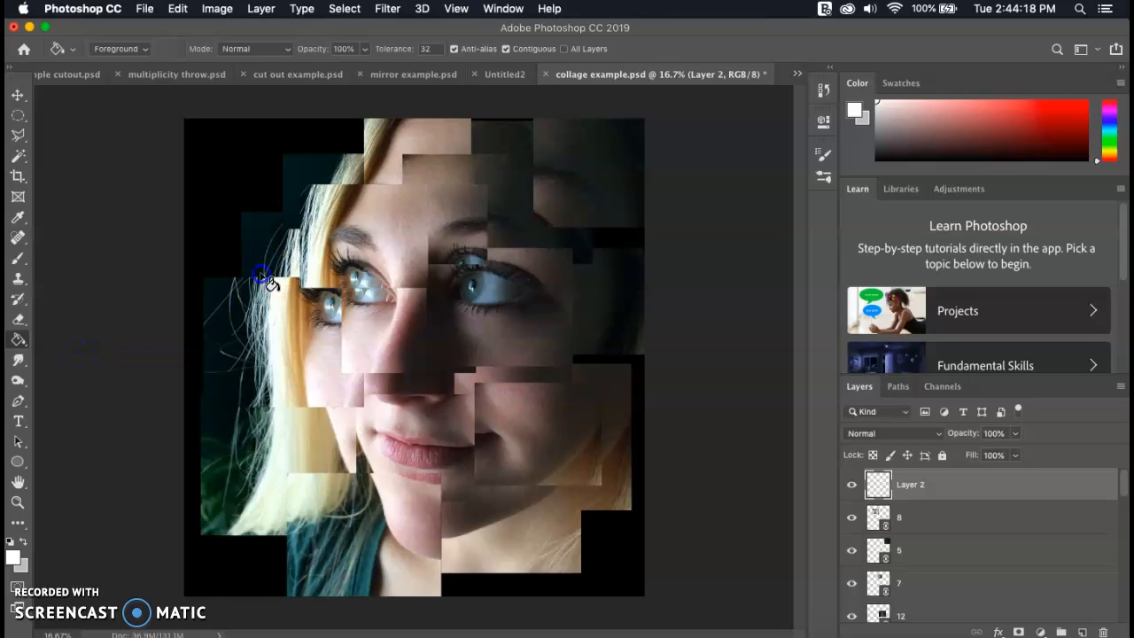
left_click(262, 277)
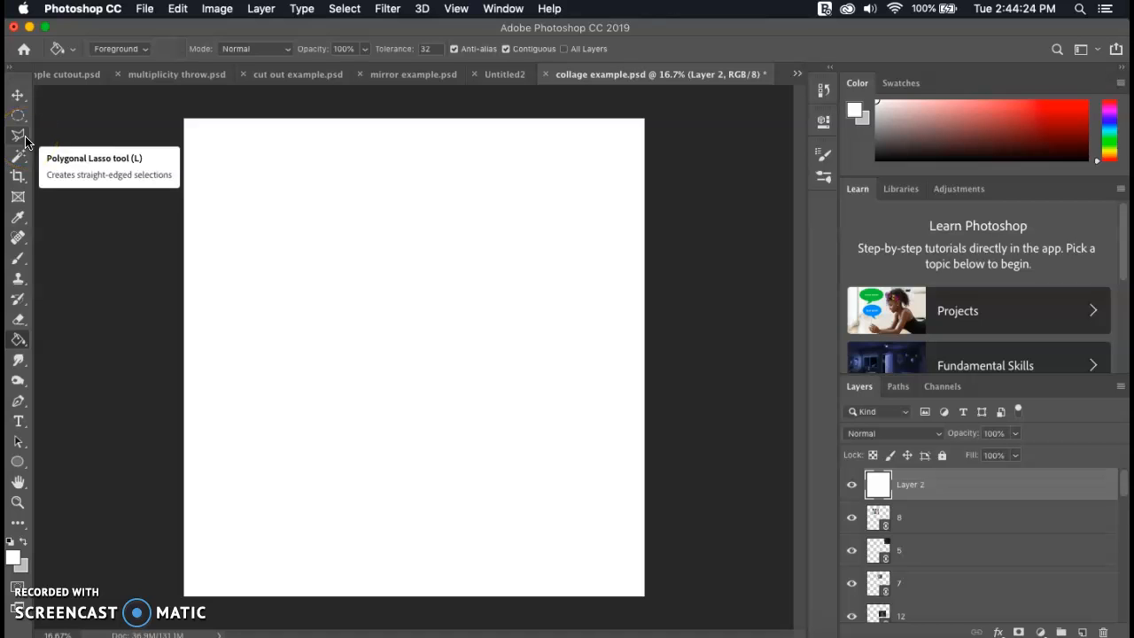
left_click_drag(26, 142, 120, 155)
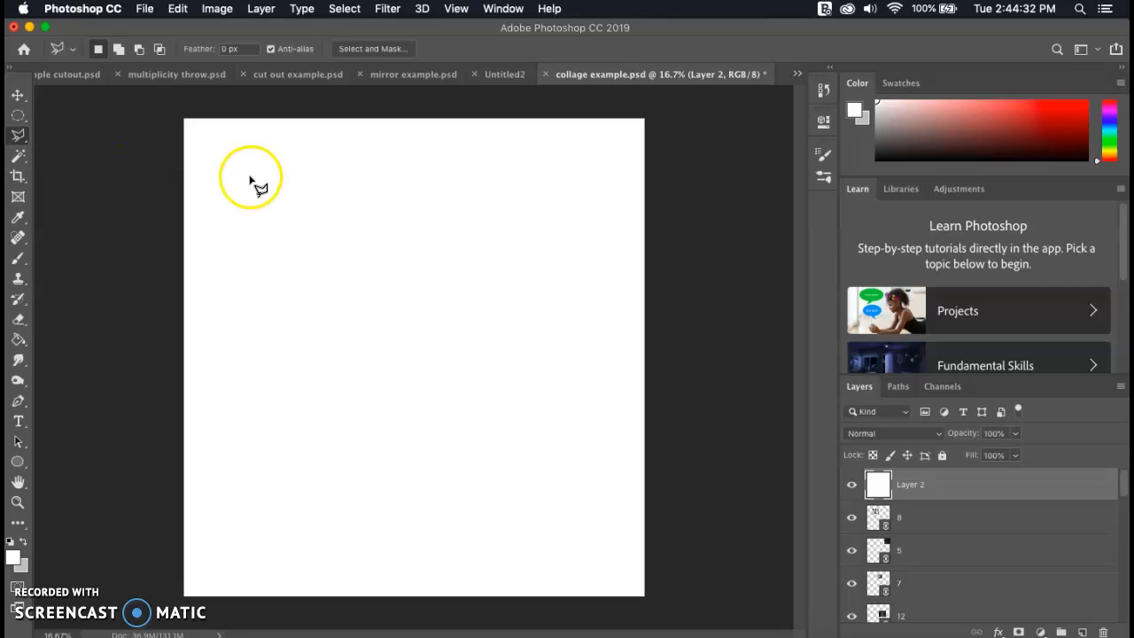
left_click_drag(18, 135, 58, 139)
mouse_move(299, 228)
left_mouse_down()
mouse_move(343, 194)
mouse_move(348, 238)
mouse_move(445, 219)
left_mouse_up()
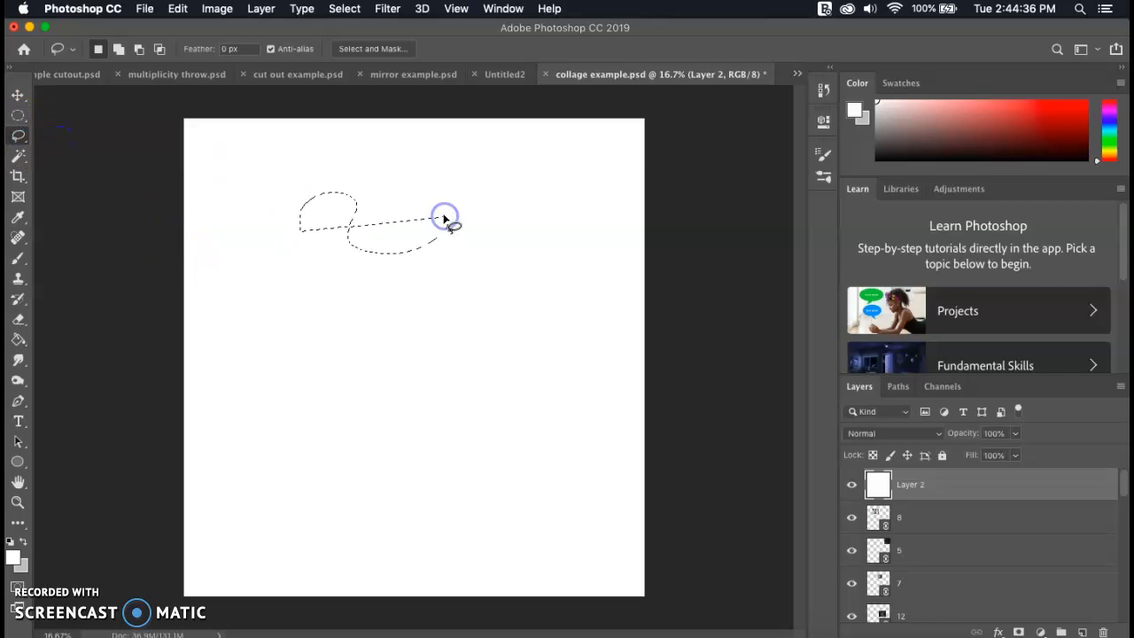
Cut a large triangle out of the white layer with the Polygonal Lasso, from the canvas's lower-left corner to its upper middle and the right eye, and deselect
mouse_move(18, 135)
left_mouse_down()
mouse_move(62, 148)
mouse_move(49, 148)
left_mouse_up()
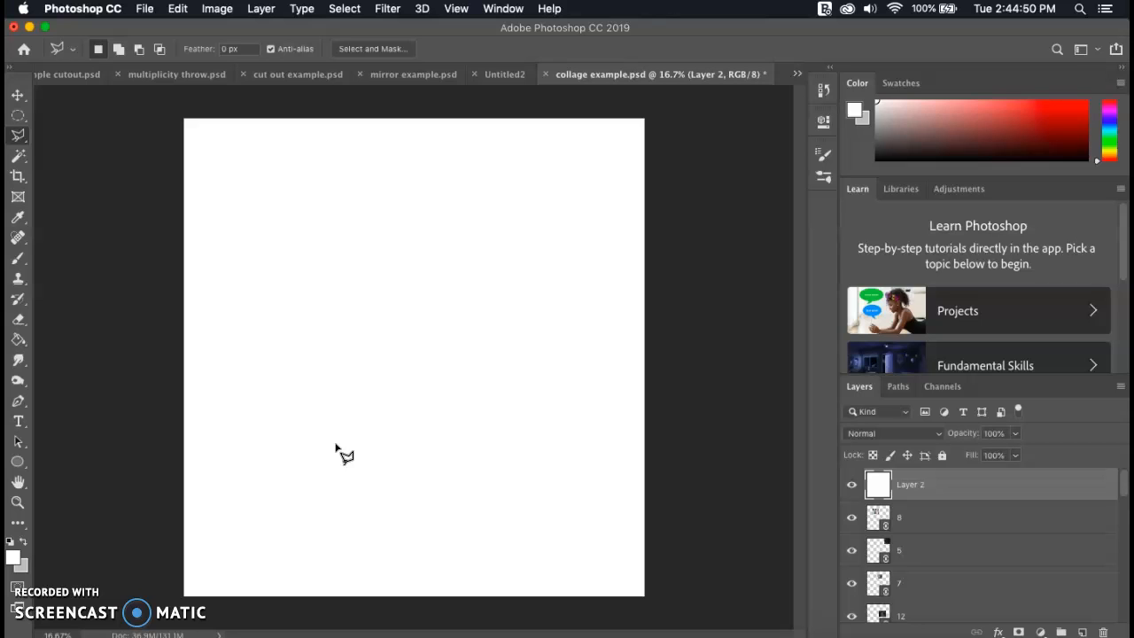
left_click(202, 580)
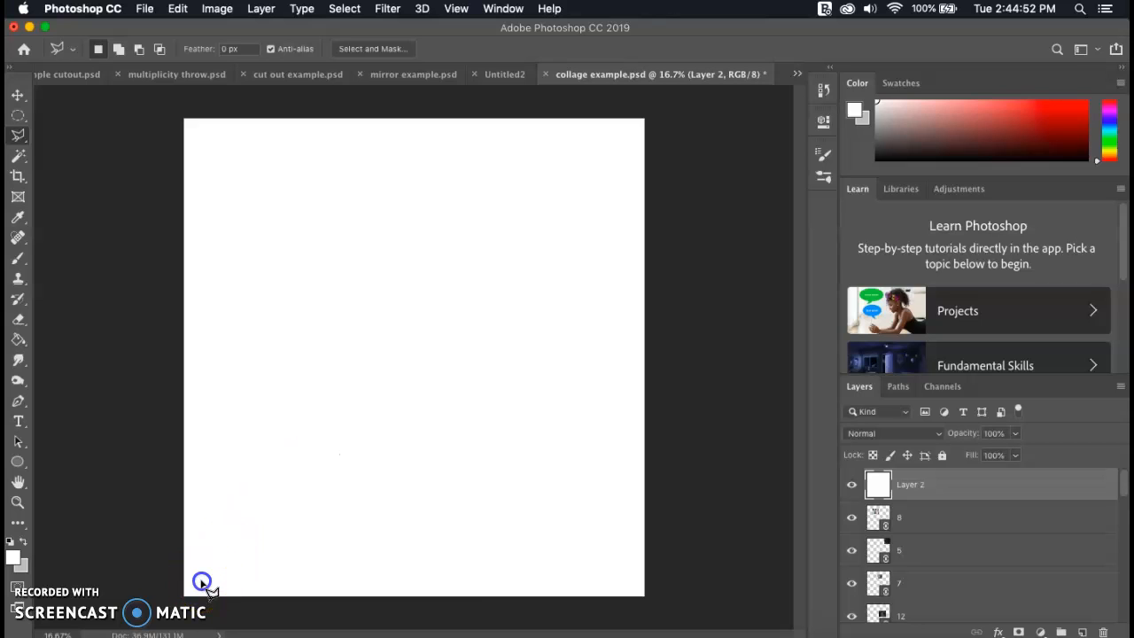
left_click(335, 139)
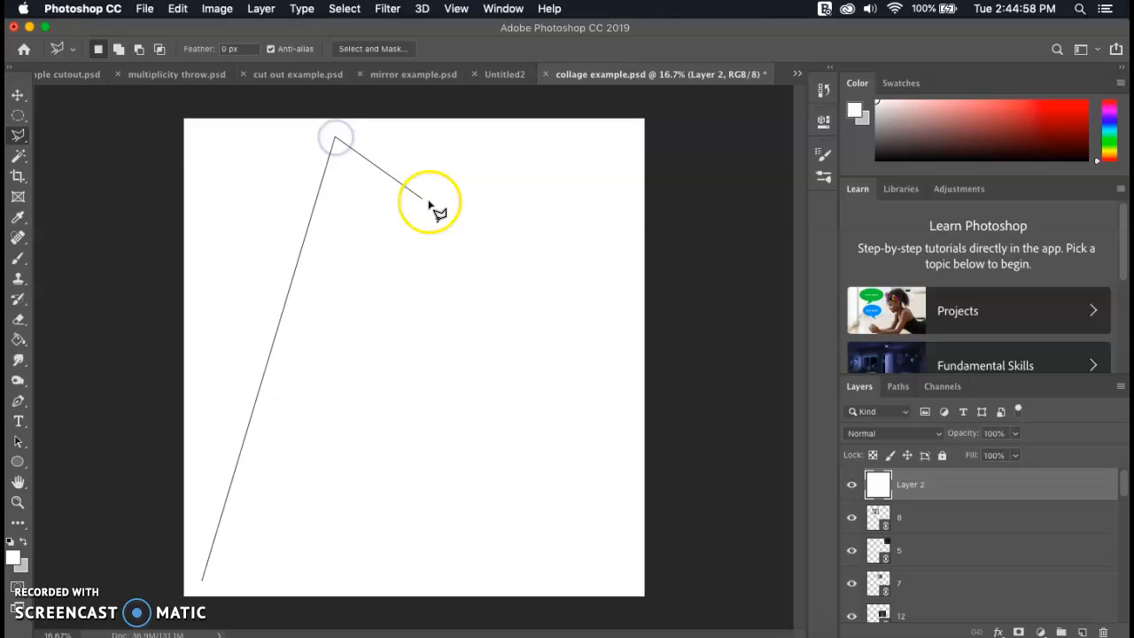
left_click(487, 269)
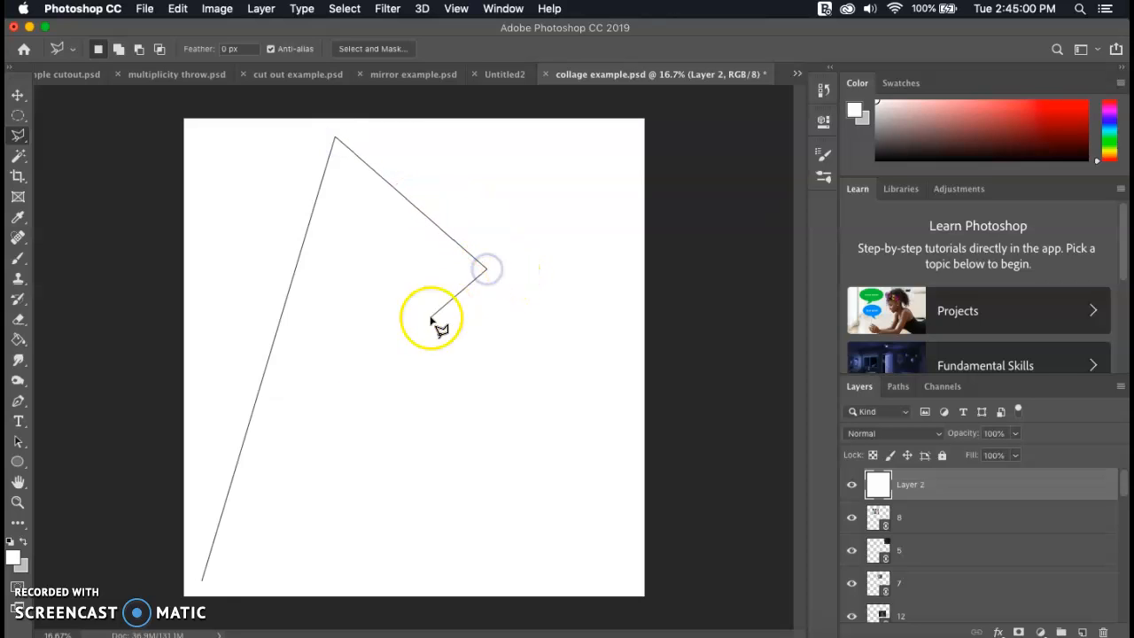
left_click(204, 579)
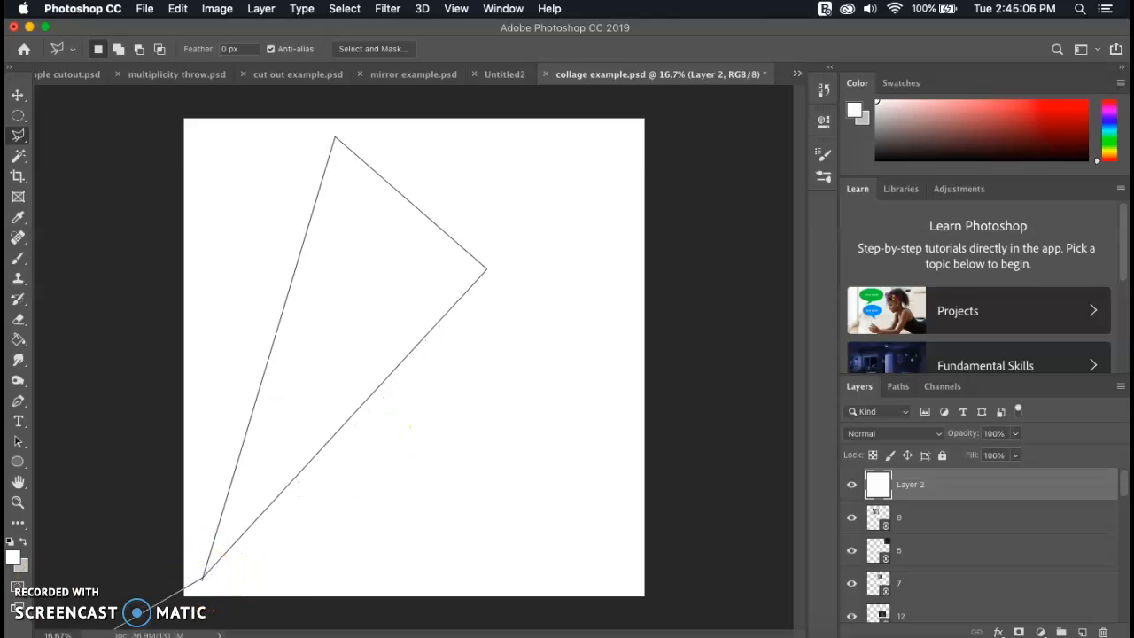
left_click(203, 582)
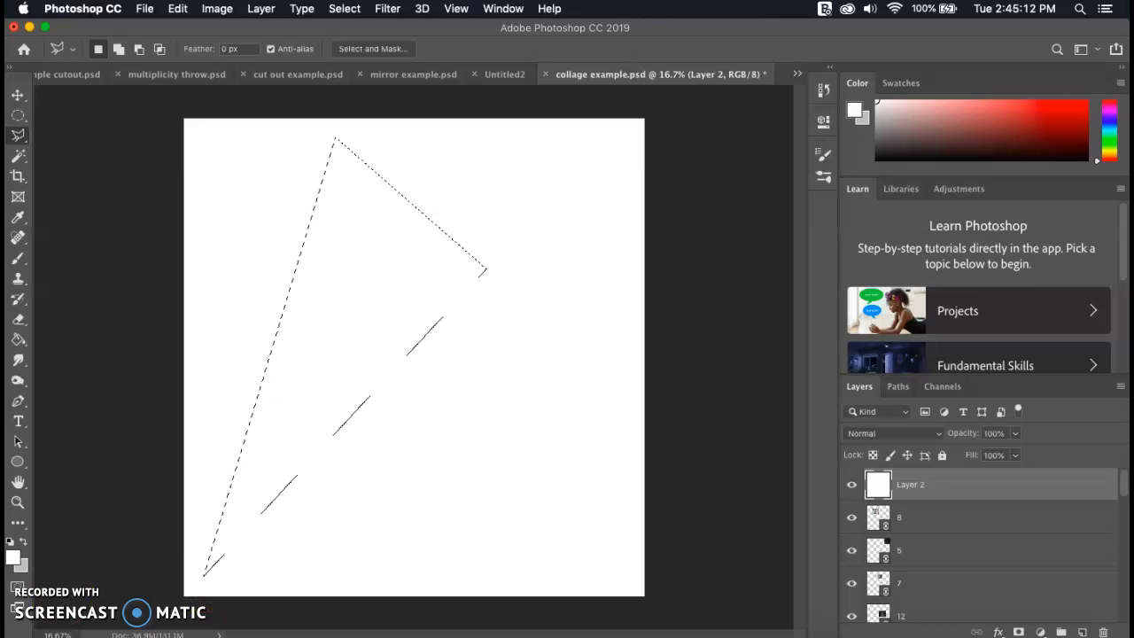
key("Delete")
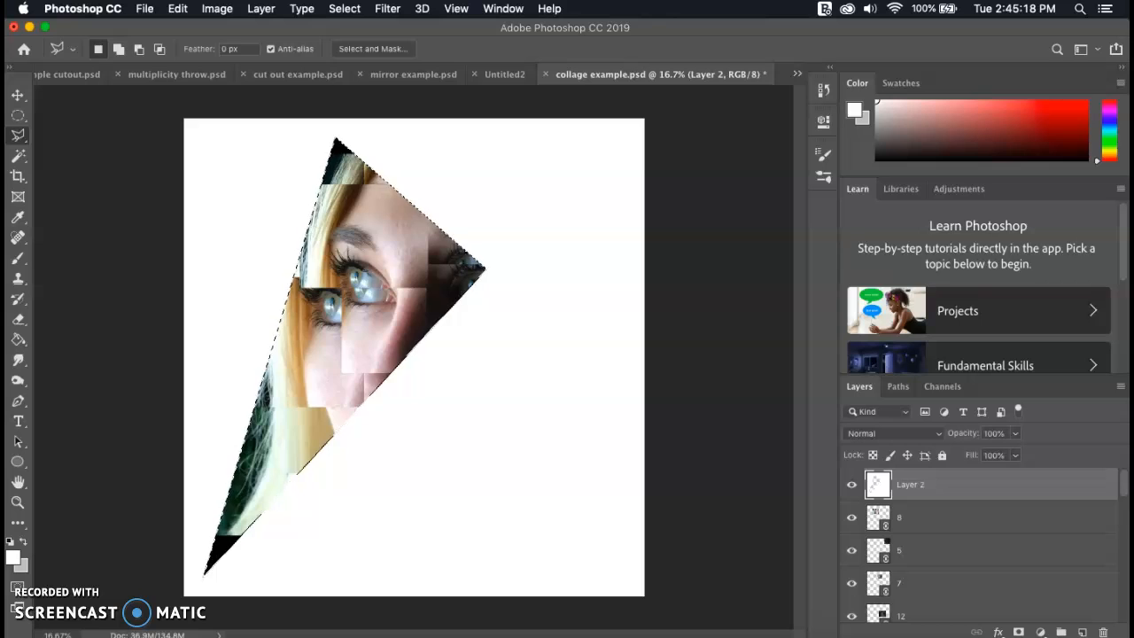
key("super+d")
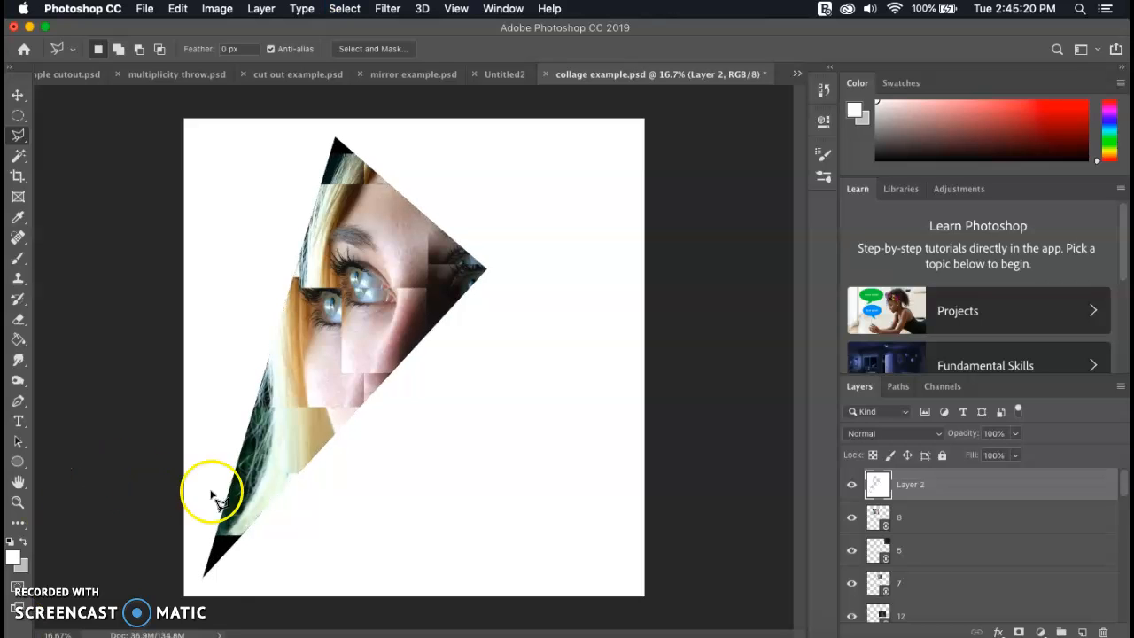
Cut a narrow shard from the white layer along the large triangle's lower edge, reaching toward the canvas's right edge, and deselect
left_click(205, 578)
left_click(488, 273)
left_click(629, 237)
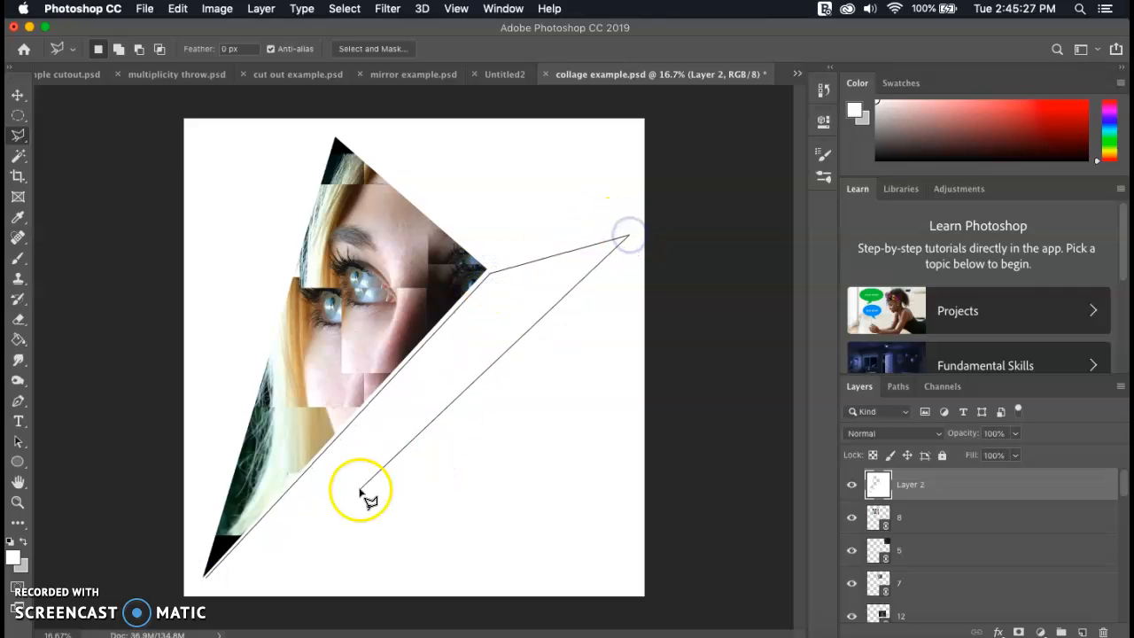
left_click(207, 577)
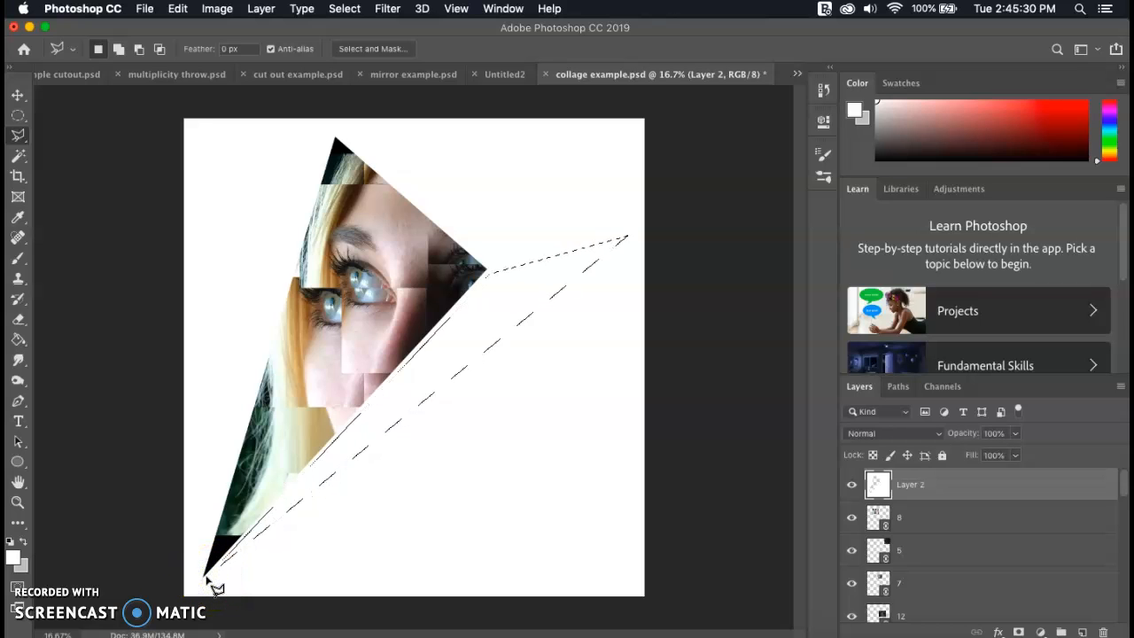
key("BackSpace")
left_click(236, 246)
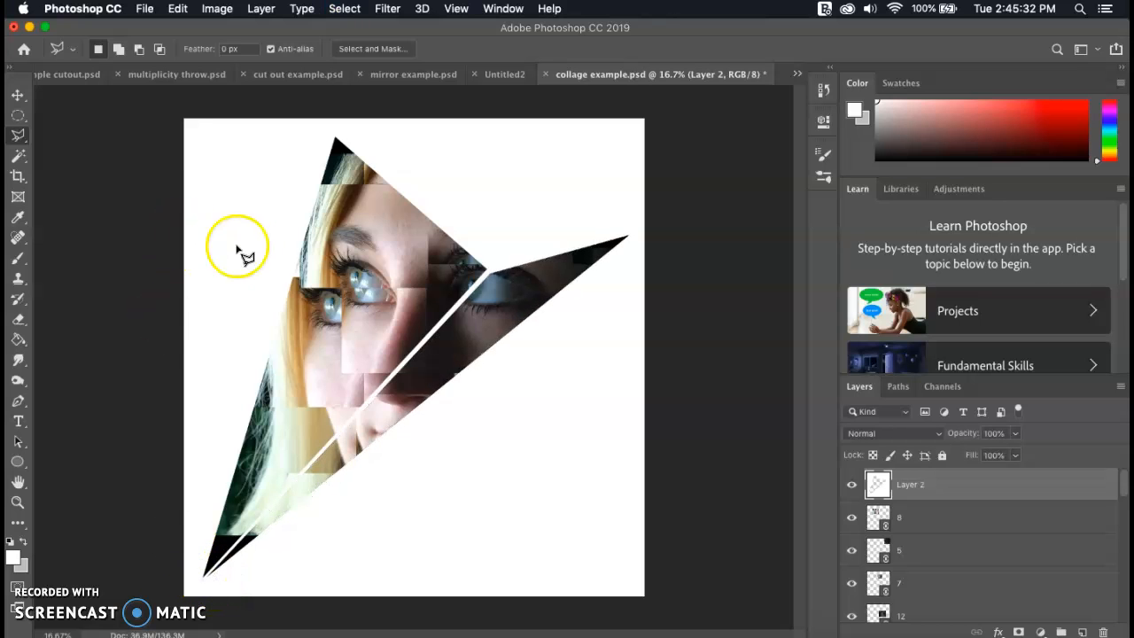
Cut a triangle from the white layer beside the top of the large shape's left edge, pointing toward the canvas's upper-left corner
left_click(327, 140)
left_click(302, 227)
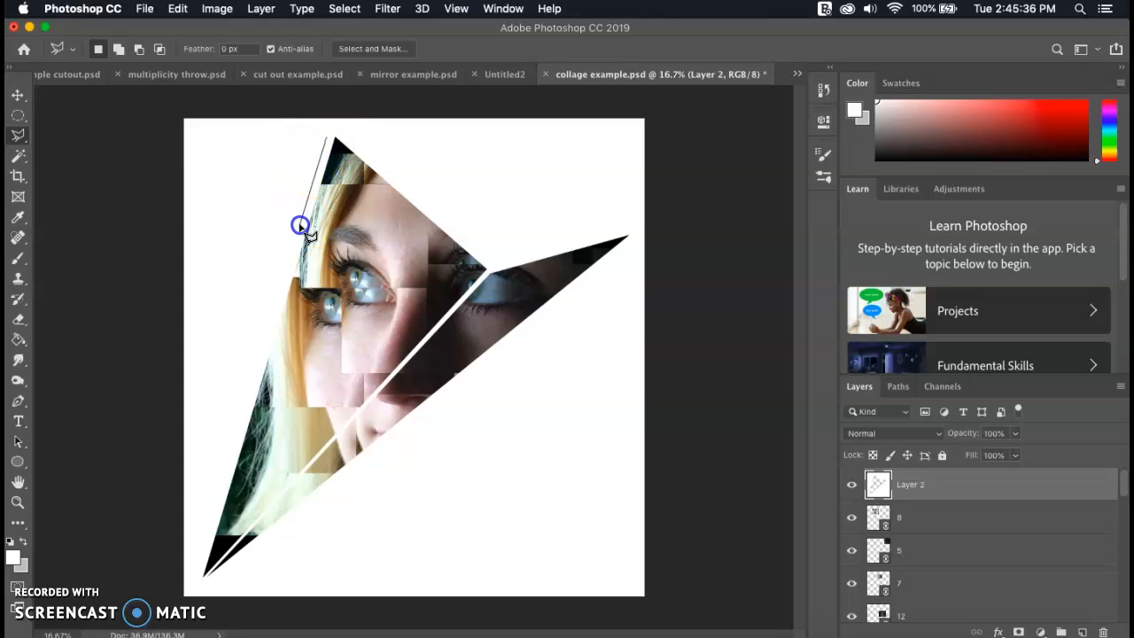
left_click(210, 165)
left_click(326, 140)
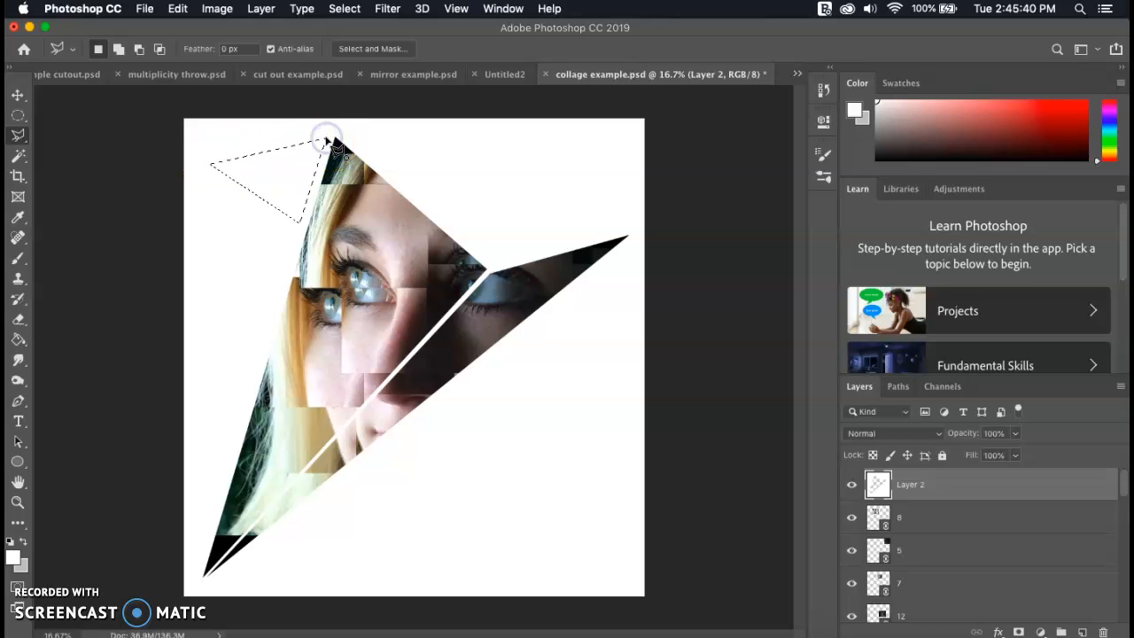
key("Delete")
Cut a second triangular spike from the white layer just below the top-left one, leaving a thin white gap beside the large shape
left_click(294, 236)
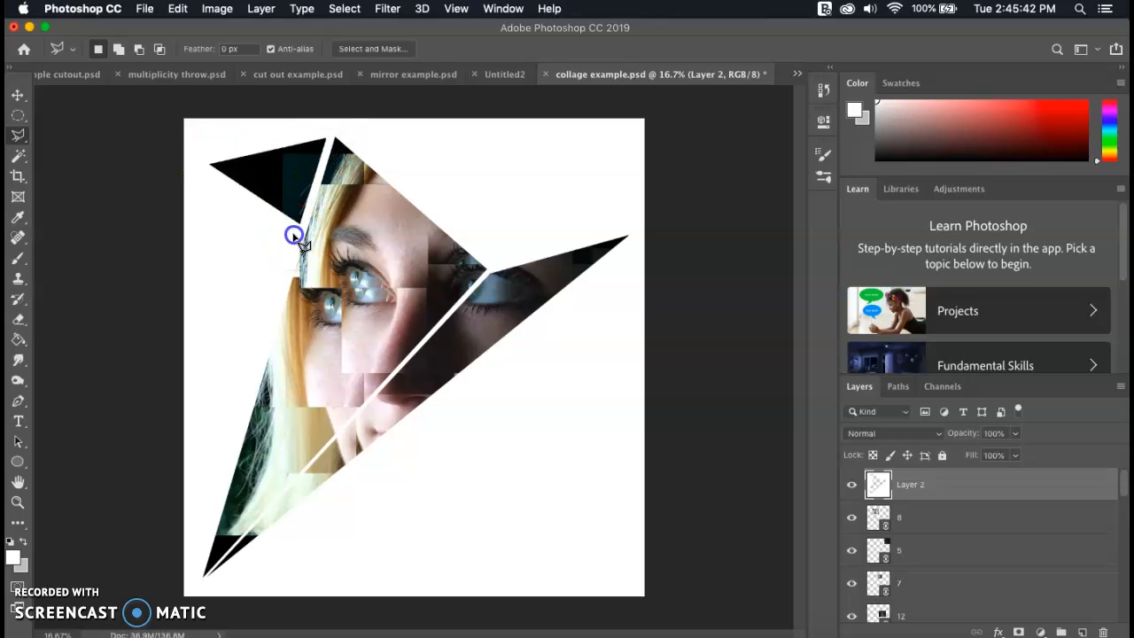
left_click(273, 305)
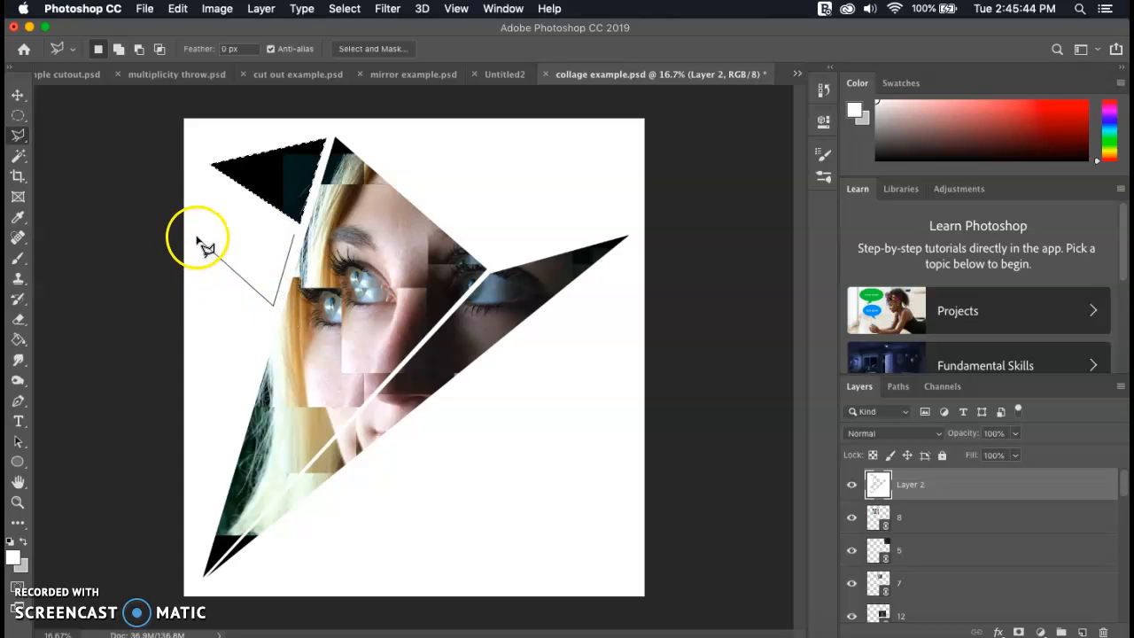
left_click(200, 274)
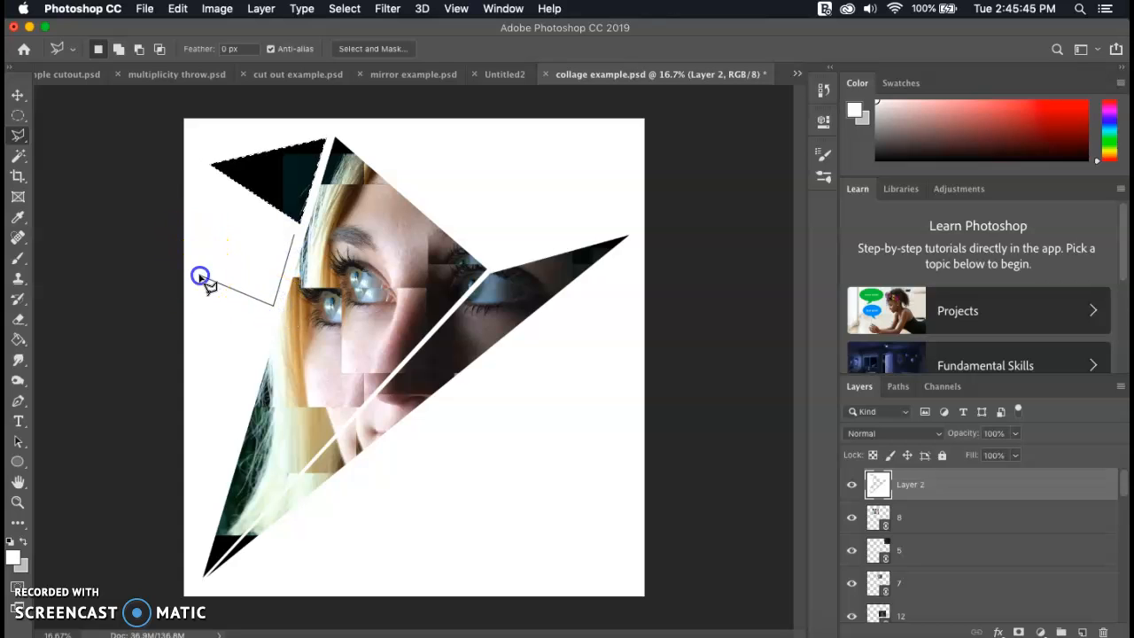
left_click(294, 237)
key("Delete")
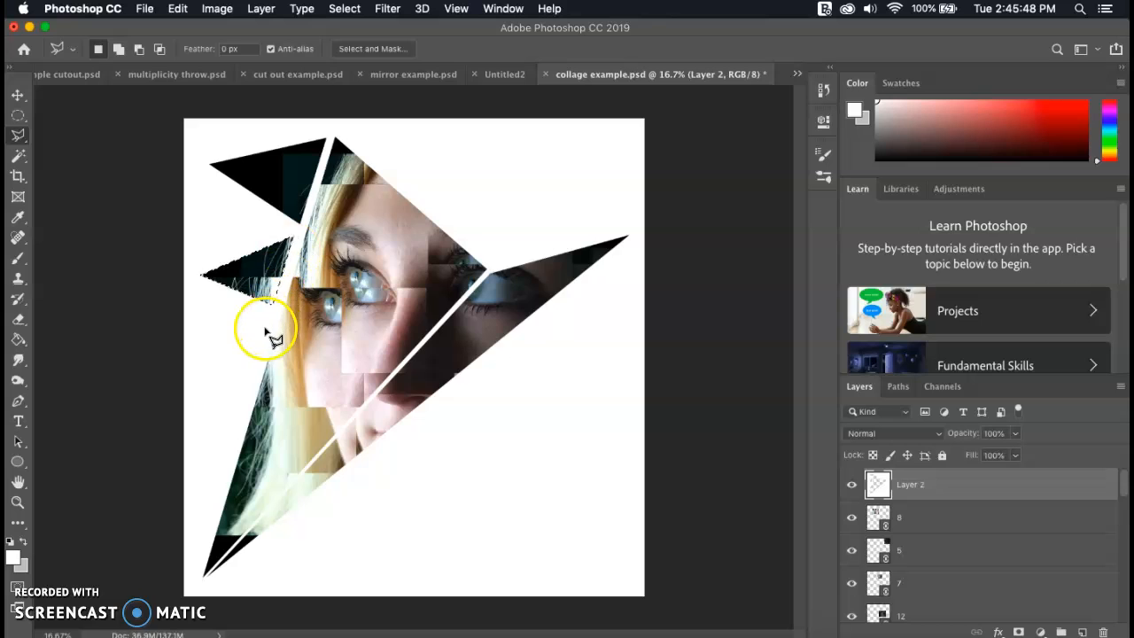
Cut a third triangular spike from the white layer, midway down the large shape's left edge
left_click(264, 328)
left_click(243, 391)
left_click(197, 343)
left_click(264, 329)
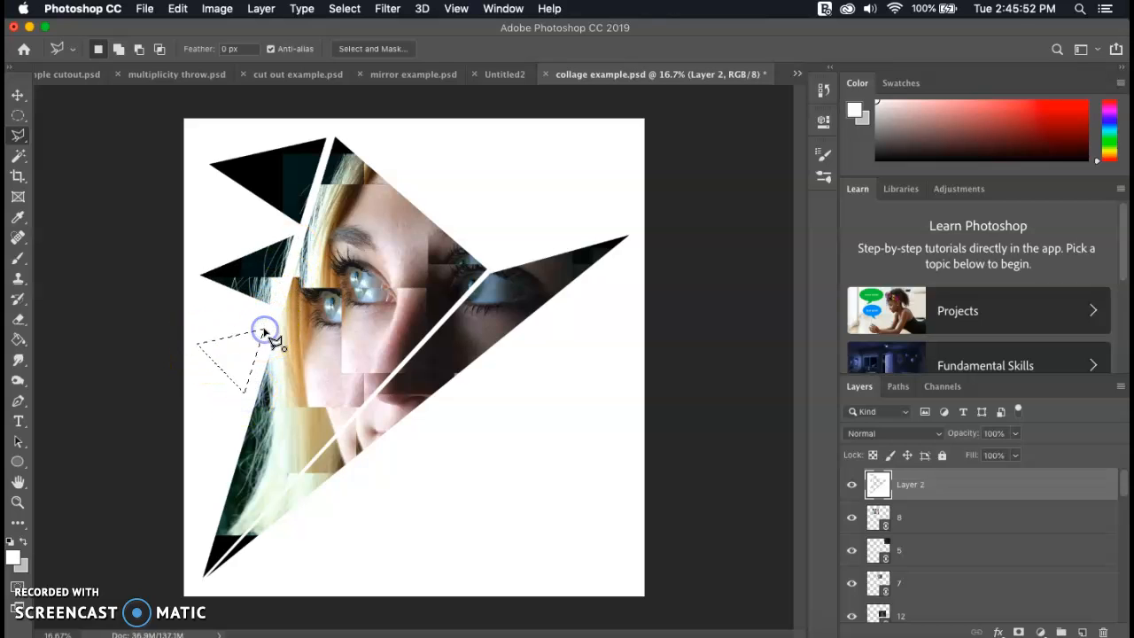
key("Delete")
Cut two smaller triangular spikes from the white layer beside the lowest part of the large shape's left edge
left_click(236, 428)
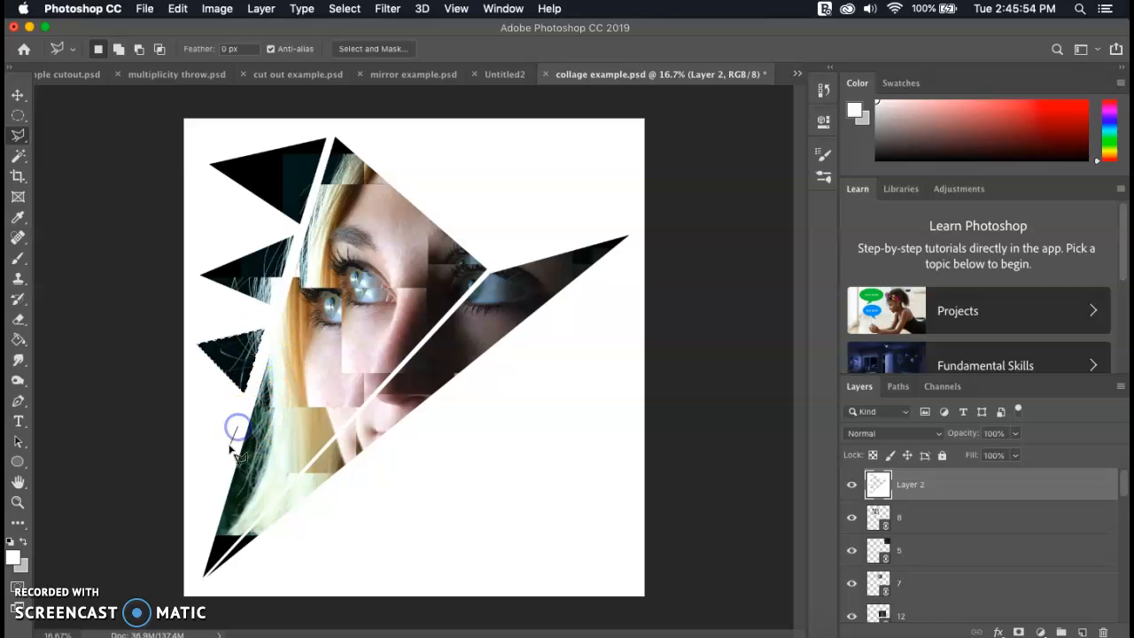
left_click(226, 468)
left_click(203, 438)
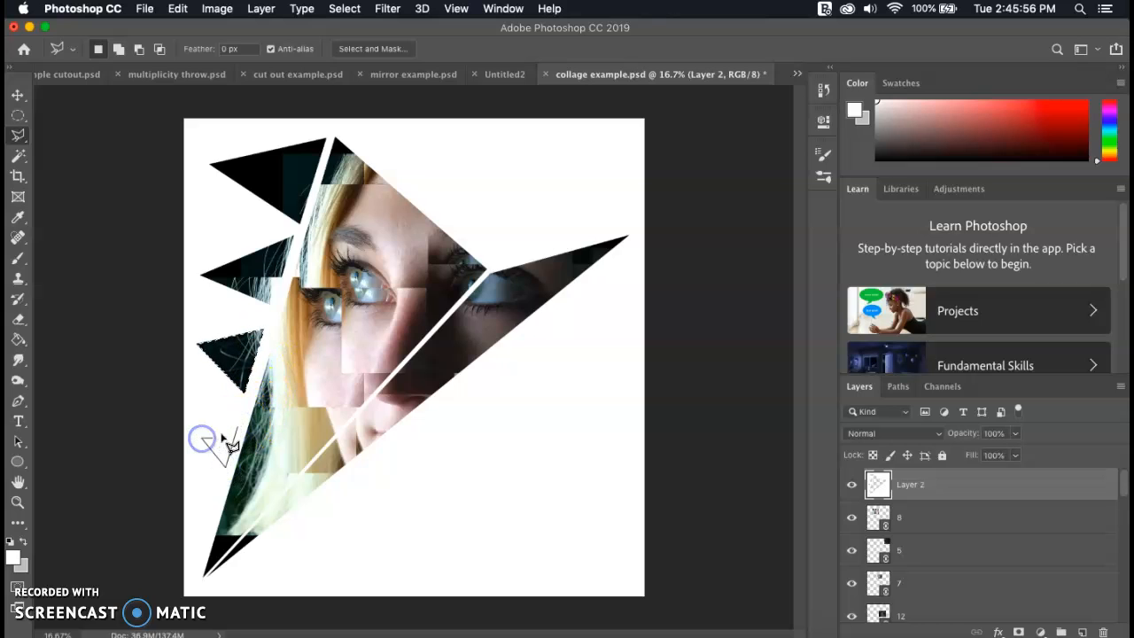
left_click(237, 429)
key("Delete")
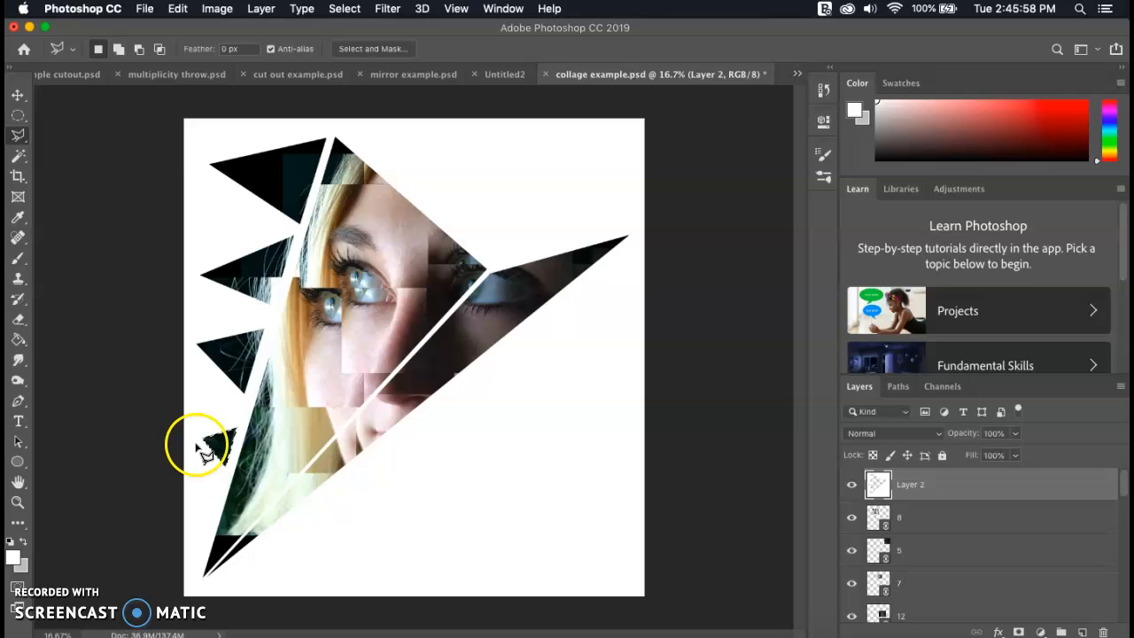
left_click(219, 487)
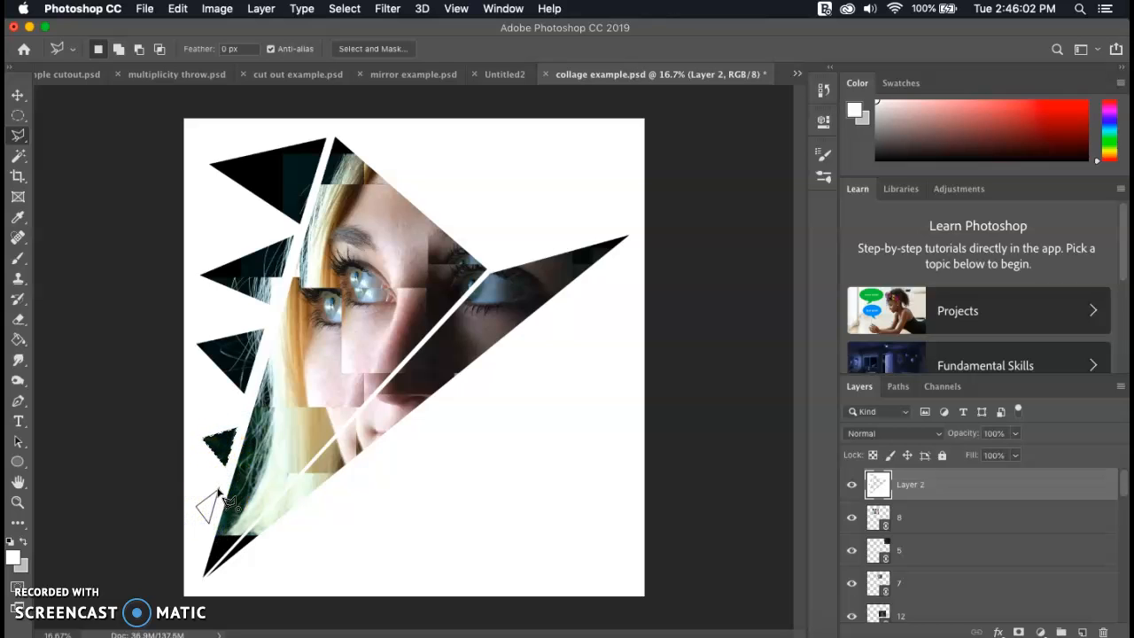
key("Delete")
Cut a large triangle from the white layer below the diagonal shard to reveal the mouth and chin, and deselect
left_click(467, 383)
left_click(220, 576)
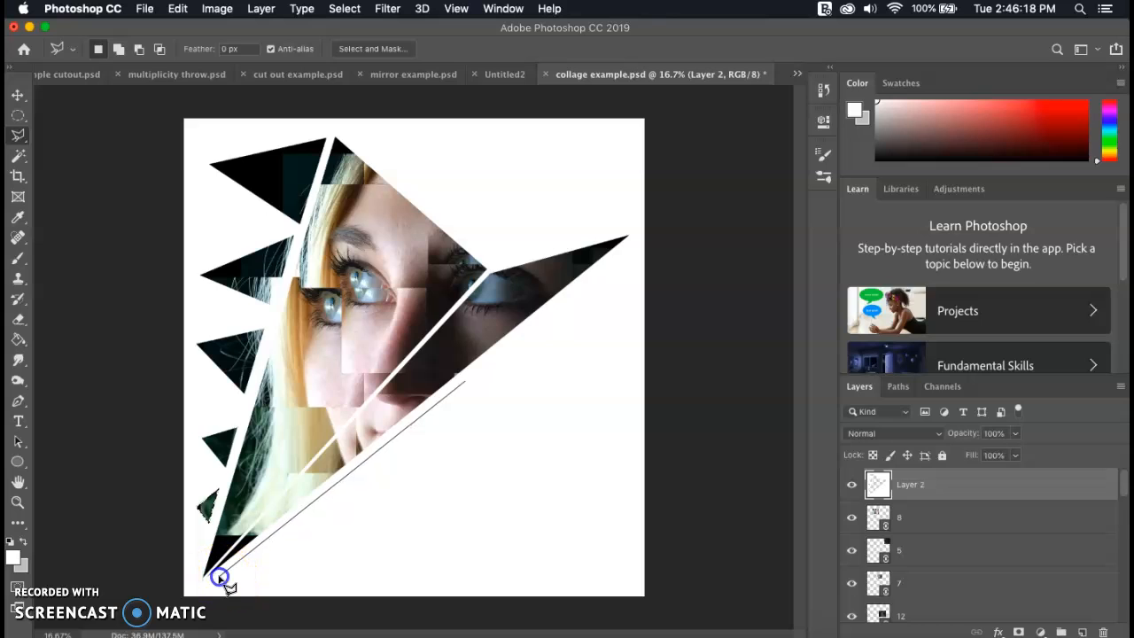
left_click(464, 524)
left_click(465, 384)
key("BackSpace")
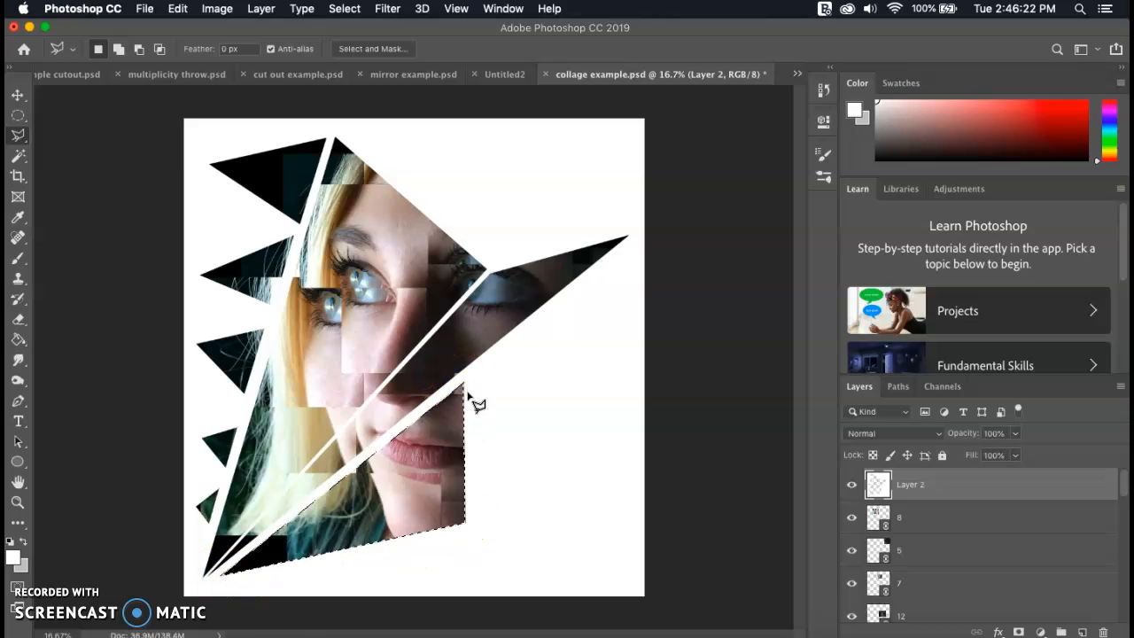
key("super+d")
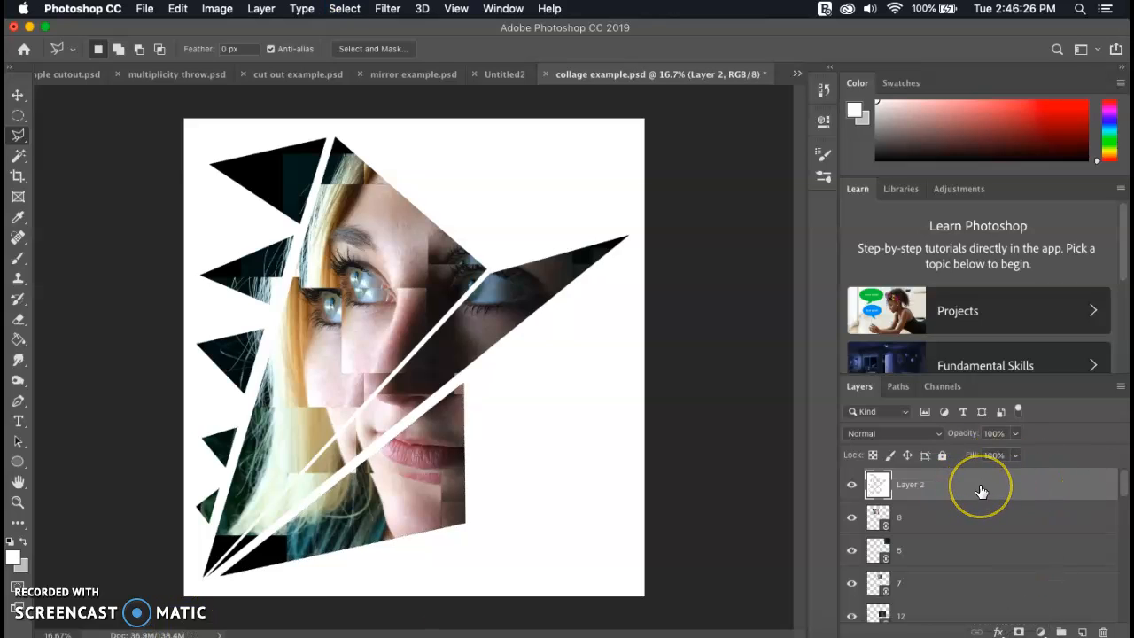
Add a drop shadow layer style to the white cutout layer, Layer 2
left_click(851, 485)
left_click(852, 484)
double_click(991, 482)
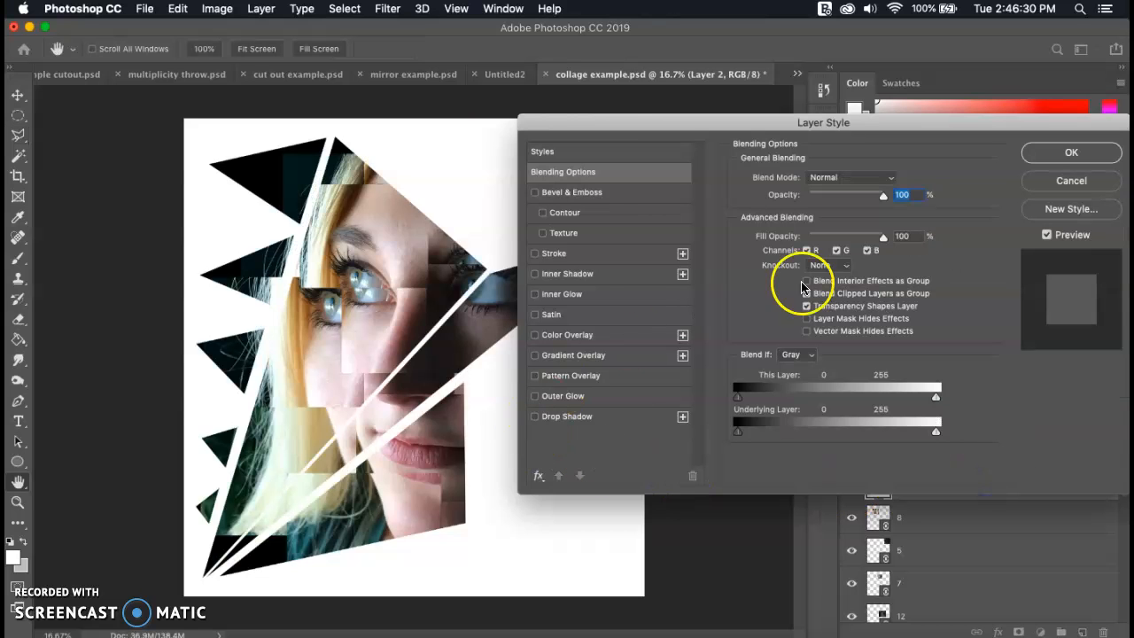
left_click(624, 416)
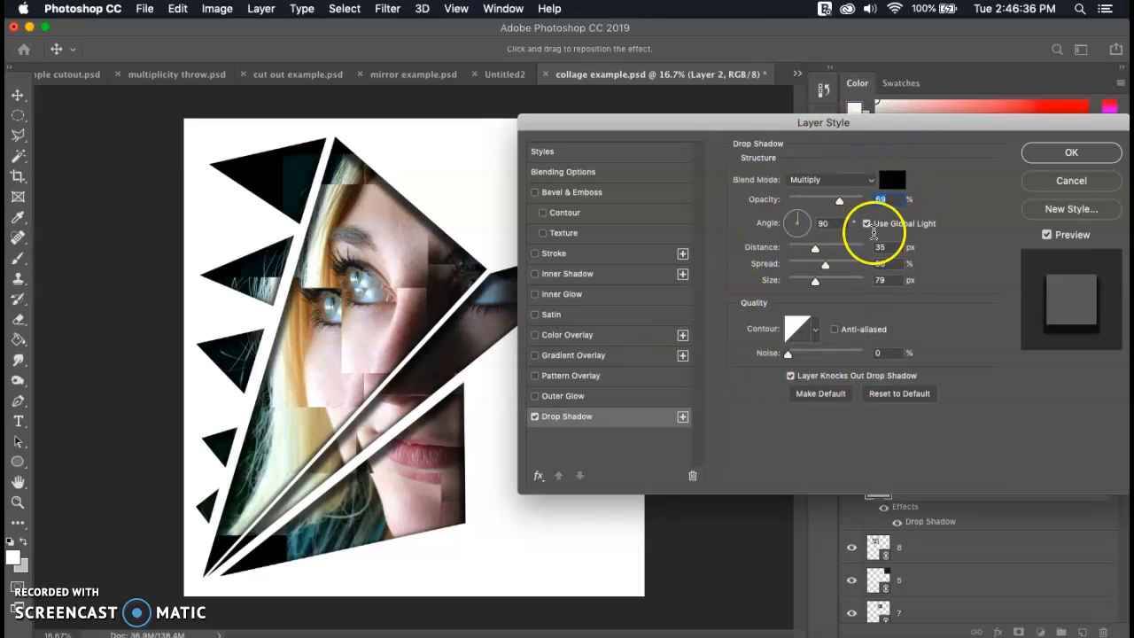
Set the drop shadow to 39% opacity, -32° angle, 41 px distance, 44% spread and 106 px size, and apply it
mouse_move(800, 221)
left_mouse_down()
mouse_move(790, 235)
mouse_move(819, 237)
mouse_move(829, 201)
mouse_move(818, 201)
mouse_move(867, 200)
mouse_move(807, 202)
left_mouse_up()
mouse_move(815, 248)
left_mouse_down()
mouse_move(849, 249)
mouse_move(830, 264)
mouse_move(842, 268)
mouse_move(822, 265)
left_mouse_up()
mouse_move(817, 265)
left_mouse_down()
mouse_move(840, 260)
mouse_move(834, 250)
mouse_move(823, 284)
mouse_move(850, 283)
mouse_move(806, 284)
mouse_move(821, 284)
left_mouse_up()
left_click(821, 265)
left_click_drag(807, 201, 817, 204)
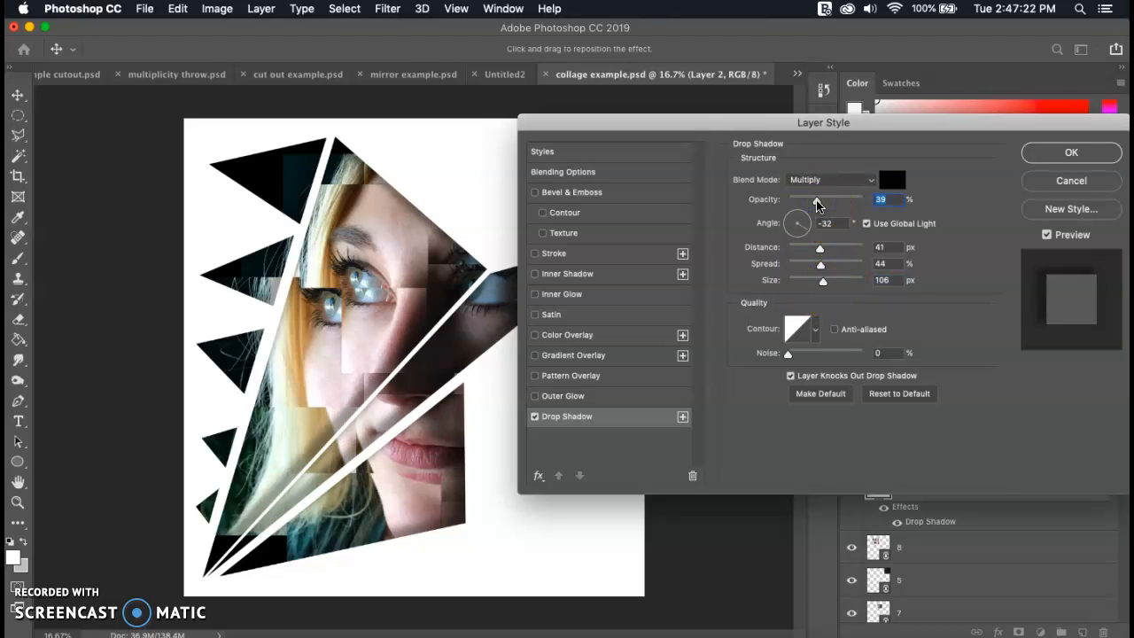
left_click(1055, 156)
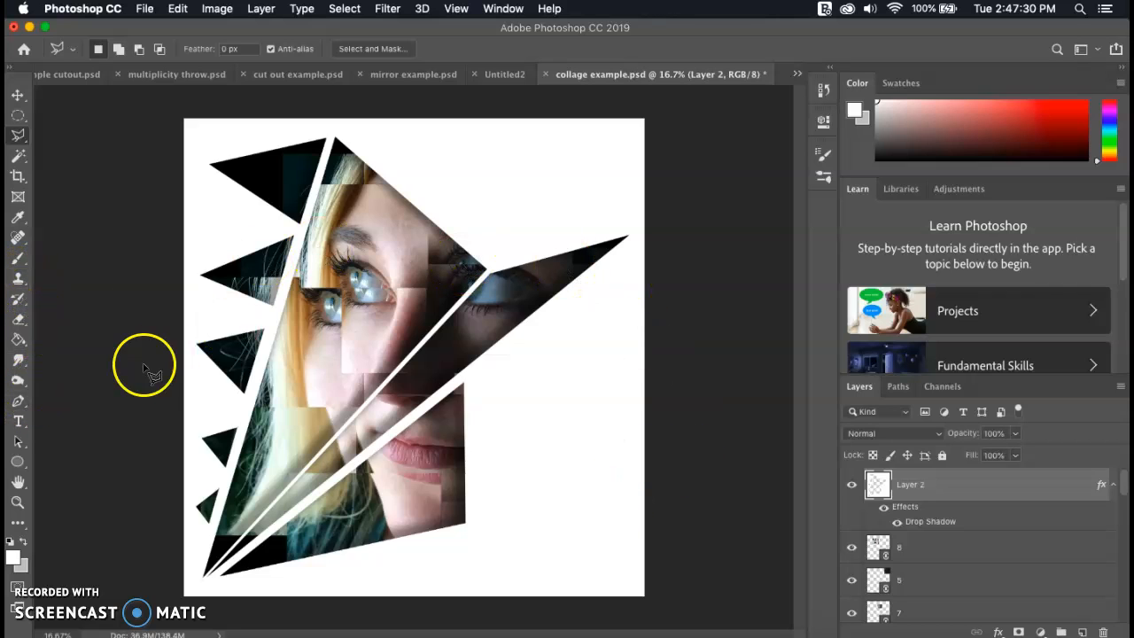
Choose the Gradient tool and set the foreground colour to a salmon pink
left_click_drag(18, 338, 43, 340)
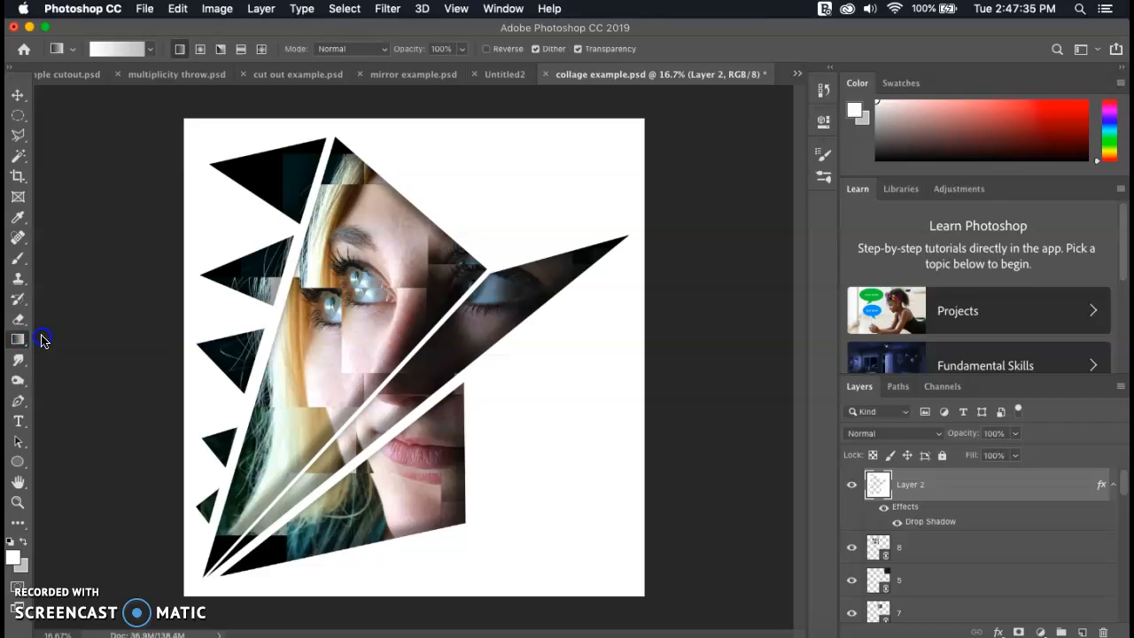
left_click(14, 556)
left_click_drag(298, 222, 288, 213)
left_click(545, 177)
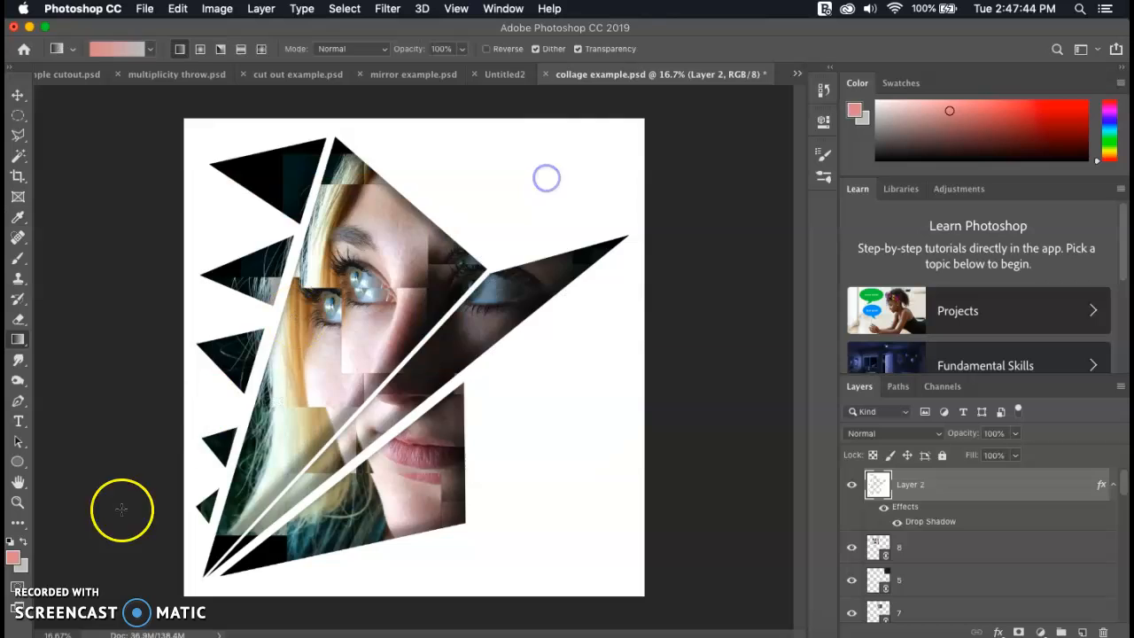
Set the background colour to dark blue 3e5560 and fill Layer 2 with a diagonal gradient from its upper-left to lower-right corner
left_click(24, 562)
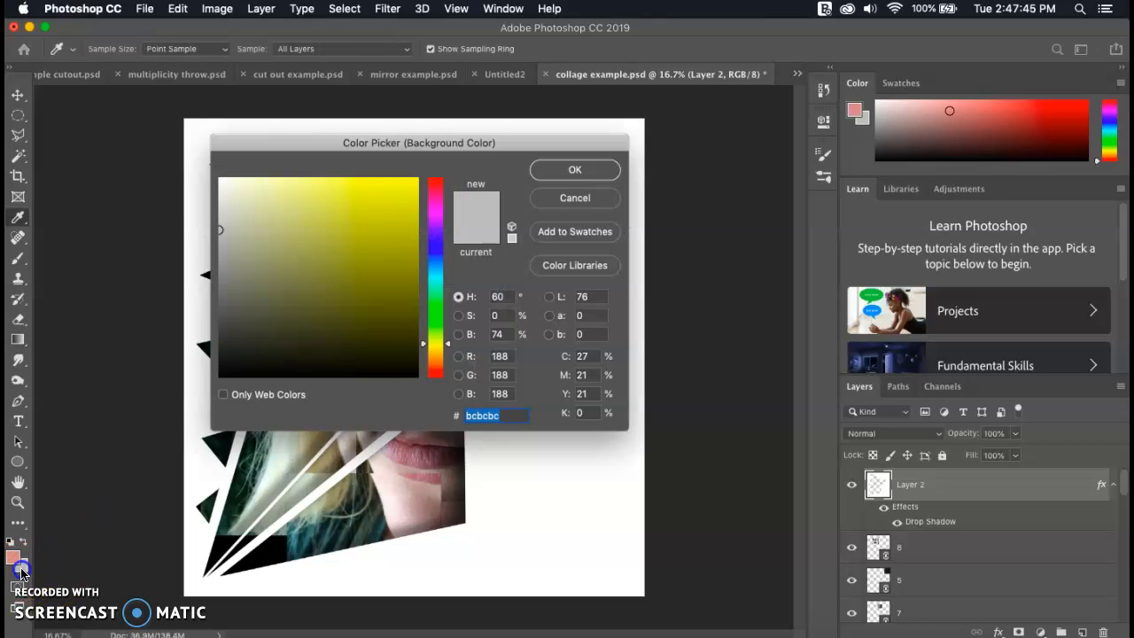
left_click(434, 266)
left_click_drag(317, 270, 289, 301)
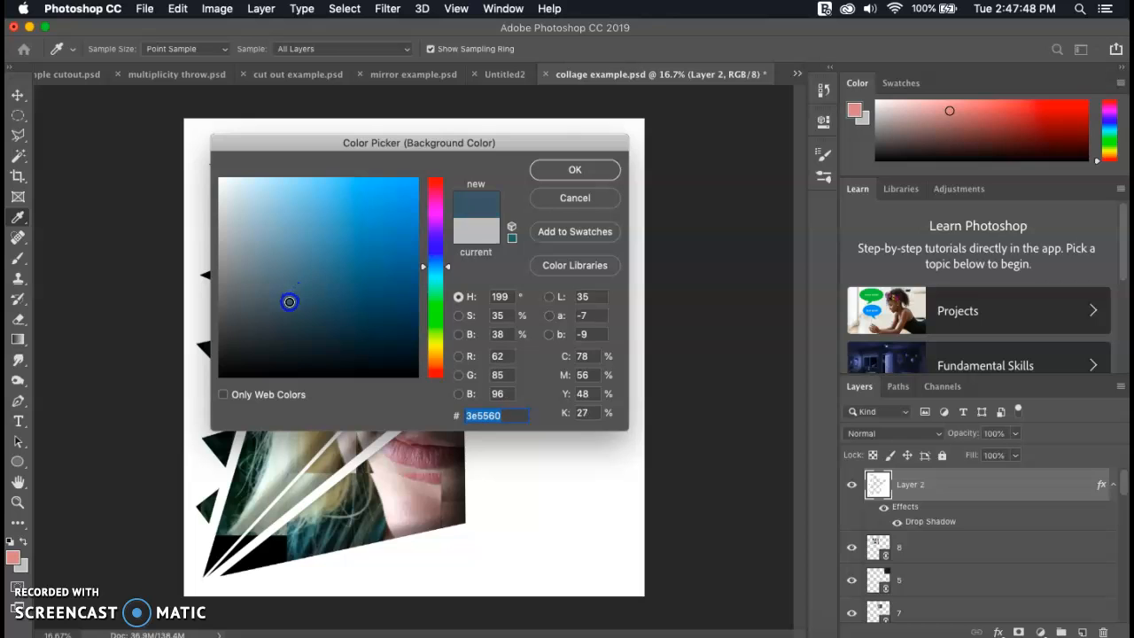
left_click(578, 170)
left_click_drag(203, 128, 606, 505)
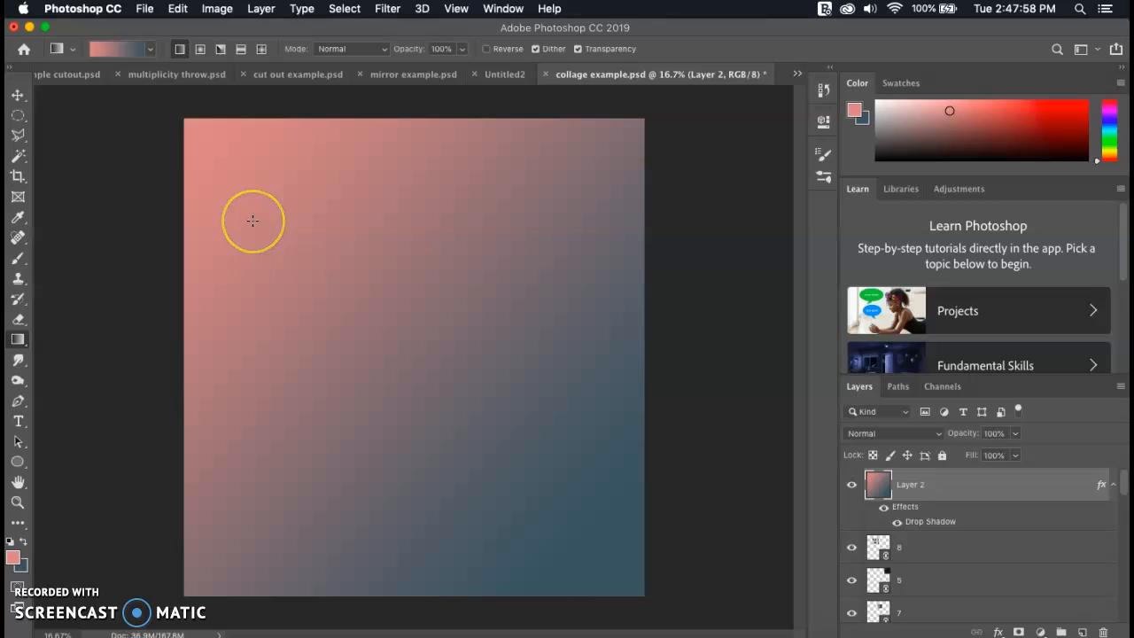
Cut a triangle from the gradient layer with the Polygonal Lasso to reveal the eye on the face's left side
left_click(18, 135)
left_click(325, 204)
left_click(304, 400)
left_click(445, 292)
left_click(326, 207)
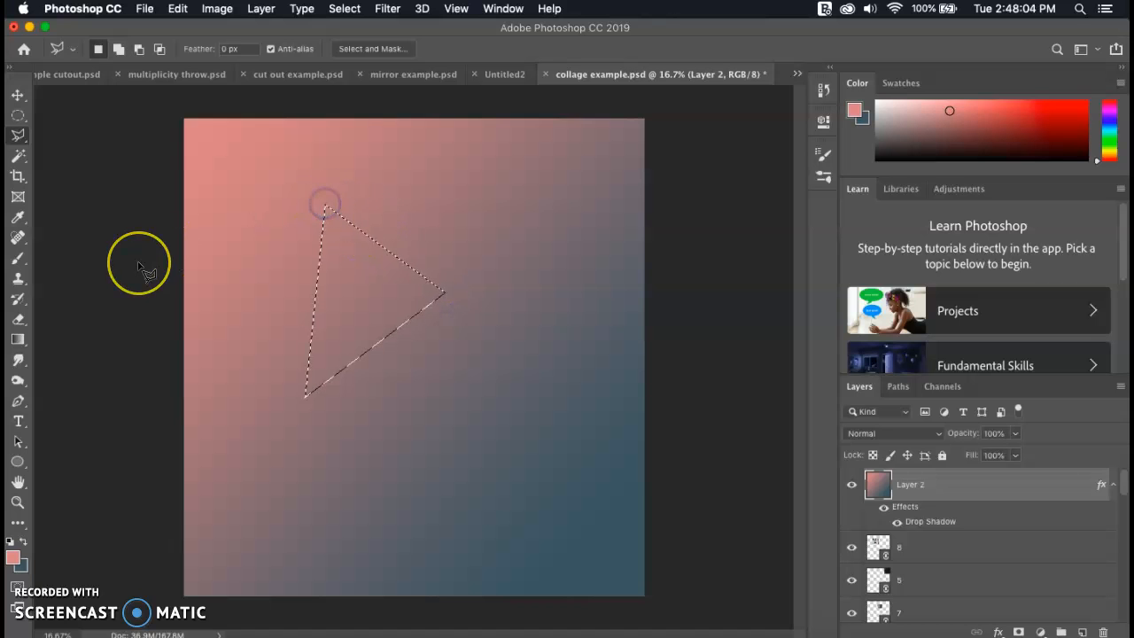
key("Delete")
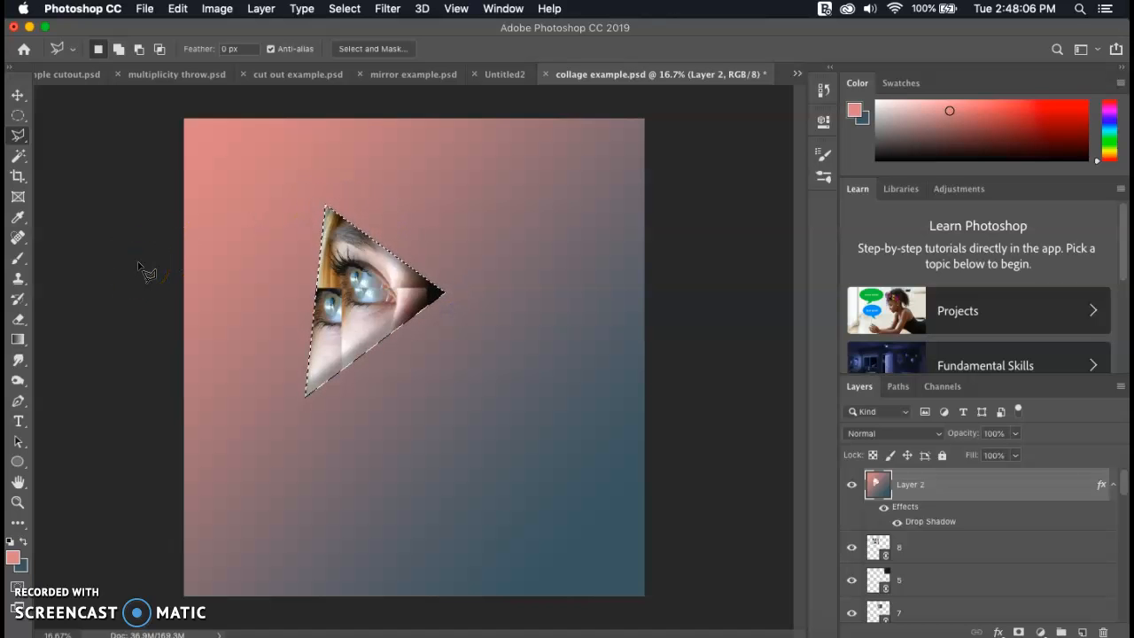